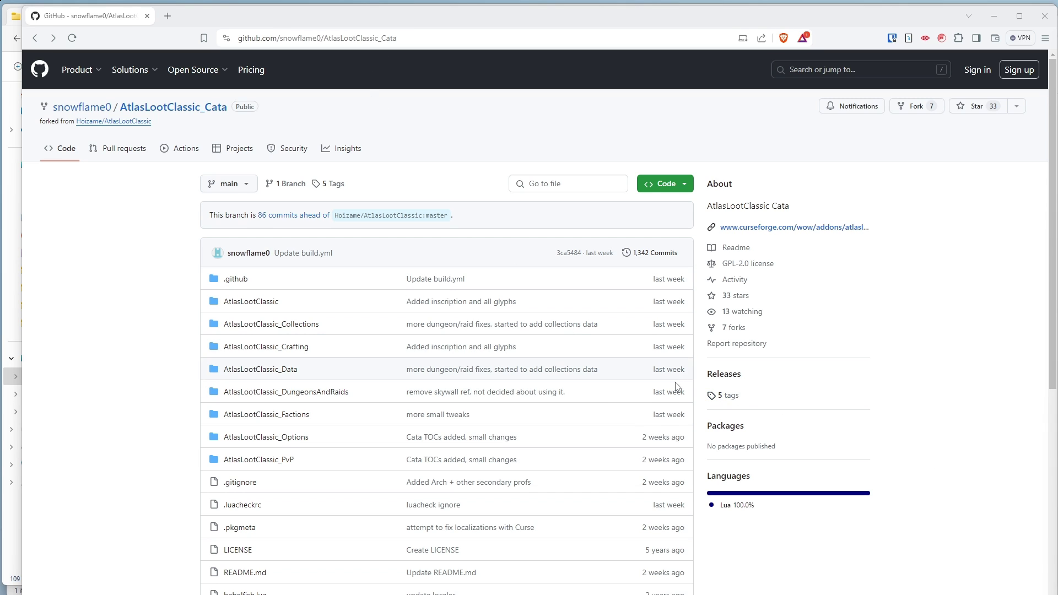
Show the repository's 5 Tags and try saving the v4.0.0-alpha0 zip, cancelling since it already exists
left_click(728, 395)
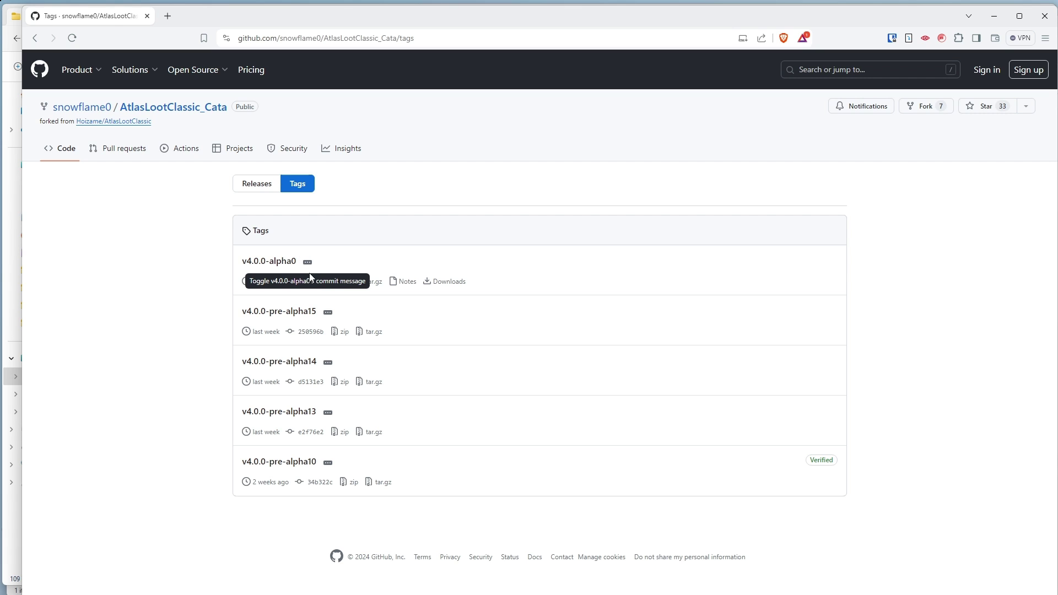
right_click(279, 265)
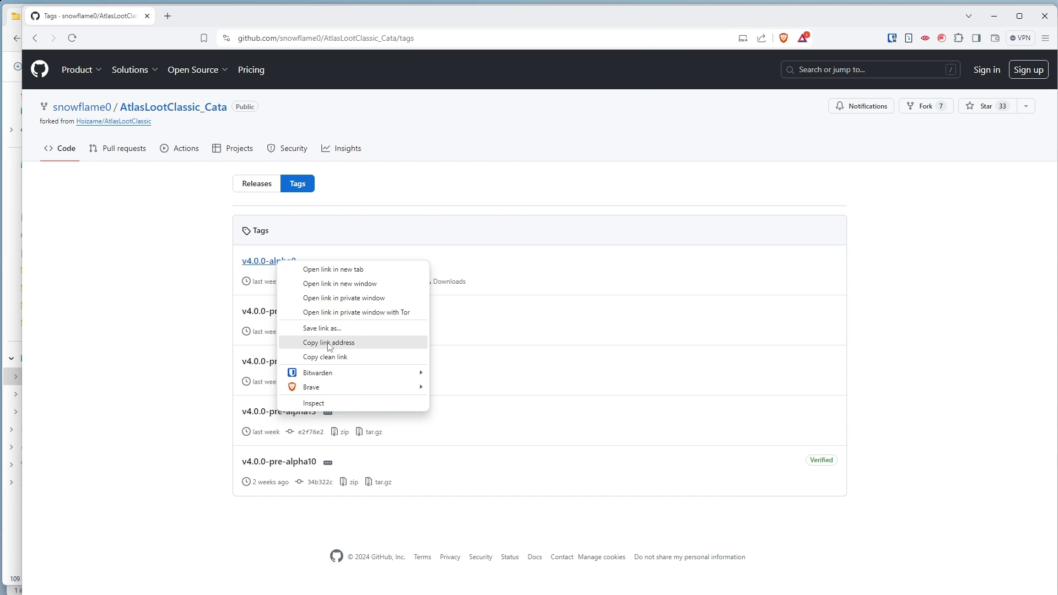
left_click(337, 328)
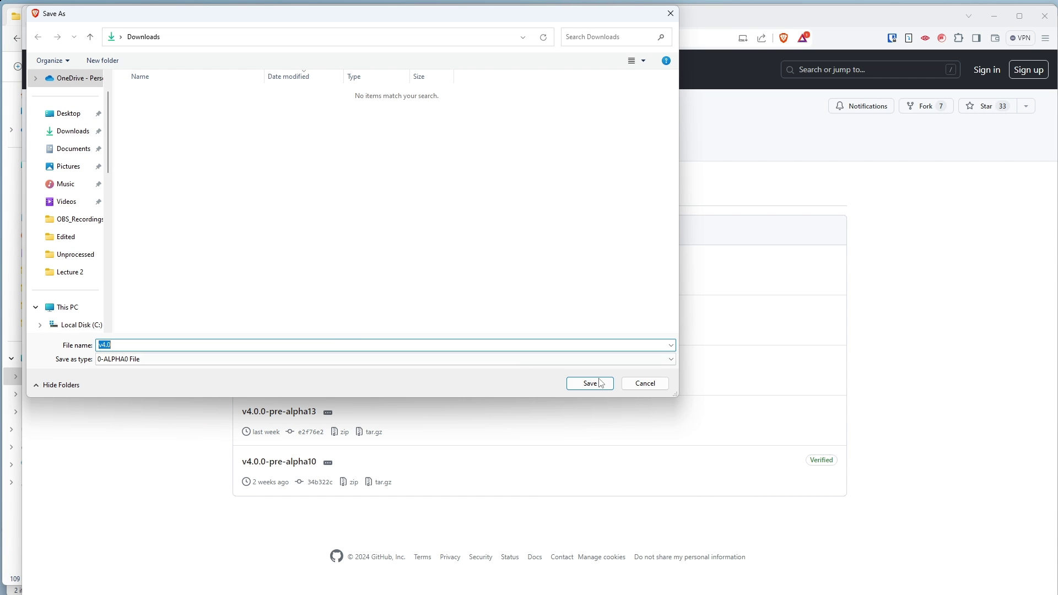
left_click(645, 386)
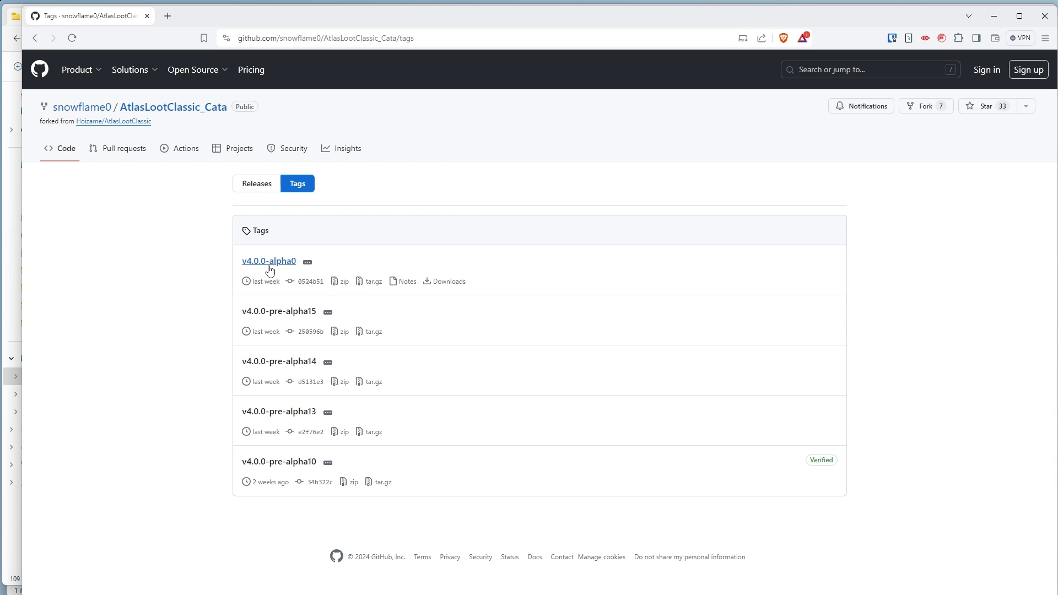
left_click(342, 283)
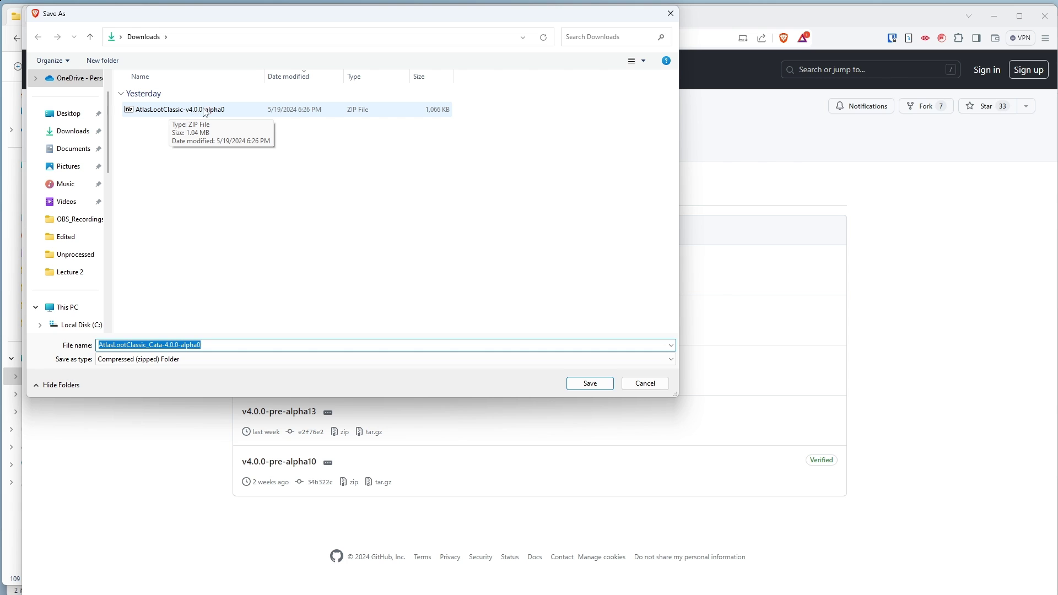
left_click(645, 383)
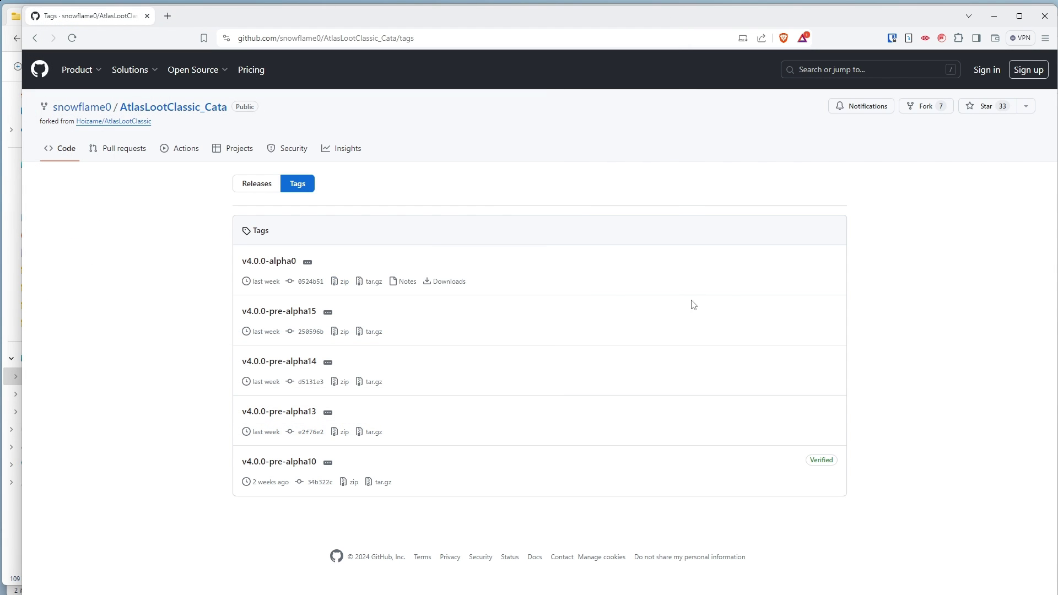
Bring the AddOns Explorer window forward, closing an extra Explorer window
left_click(4, 191)
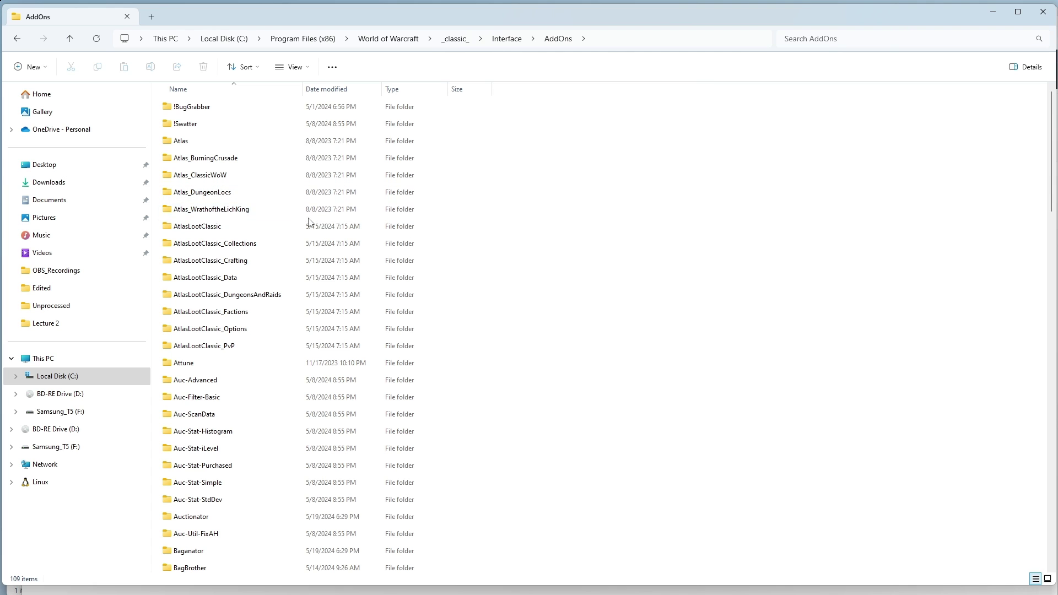
key("super+e")
left_click(1053, 26)
Navigate from World of Warcraft into _classic_\Interface\AddOns, listing 109 addons
left_click(393, 40)
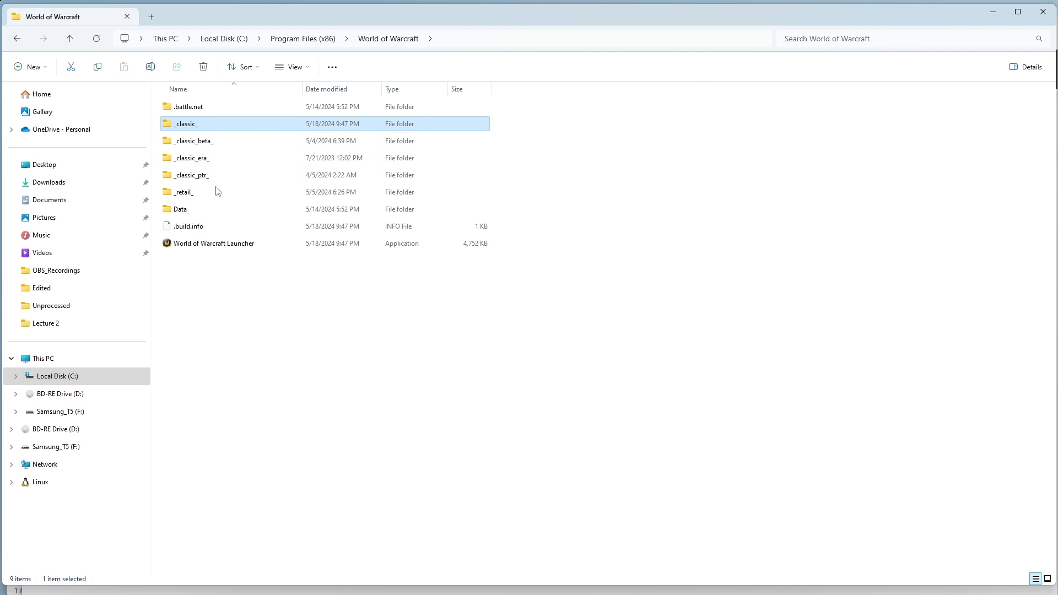
double_click(196, 125)
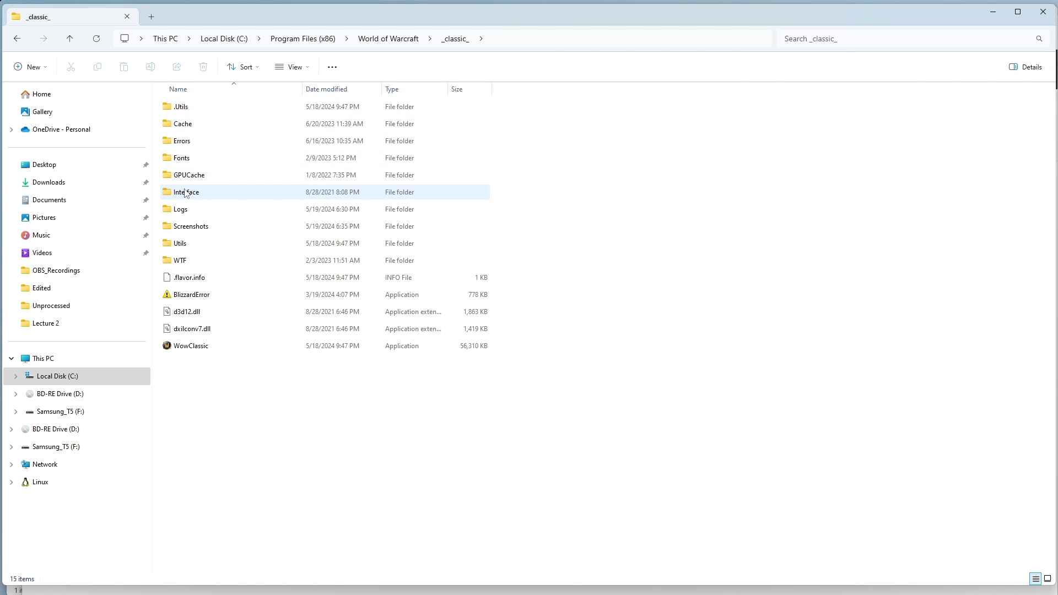
double_click(186, 193)
double_click(186, 106)
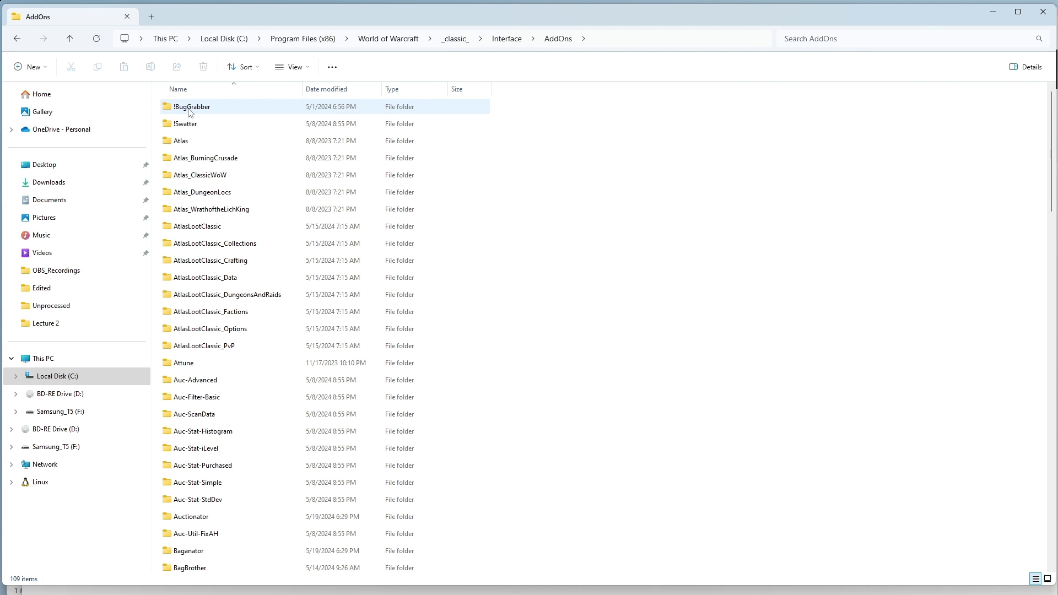
scroll(279, 253, "down", 10)
scroll(279, 253, "up", 10)
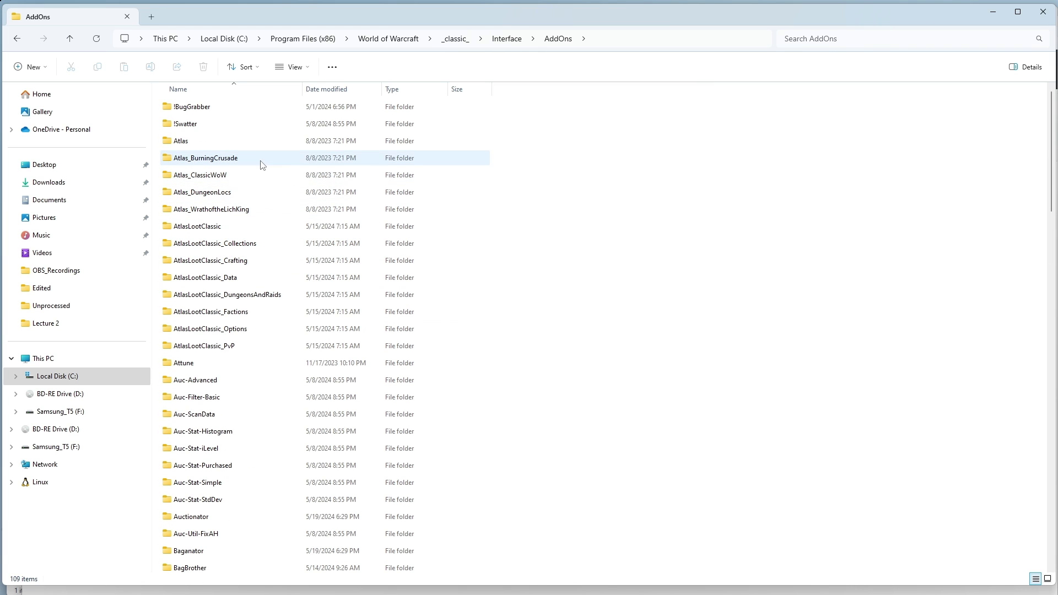
Select the eight folders from AtlasLootClassic through AtlasLootClassic_PvP and delete them
left_click(206, 228)
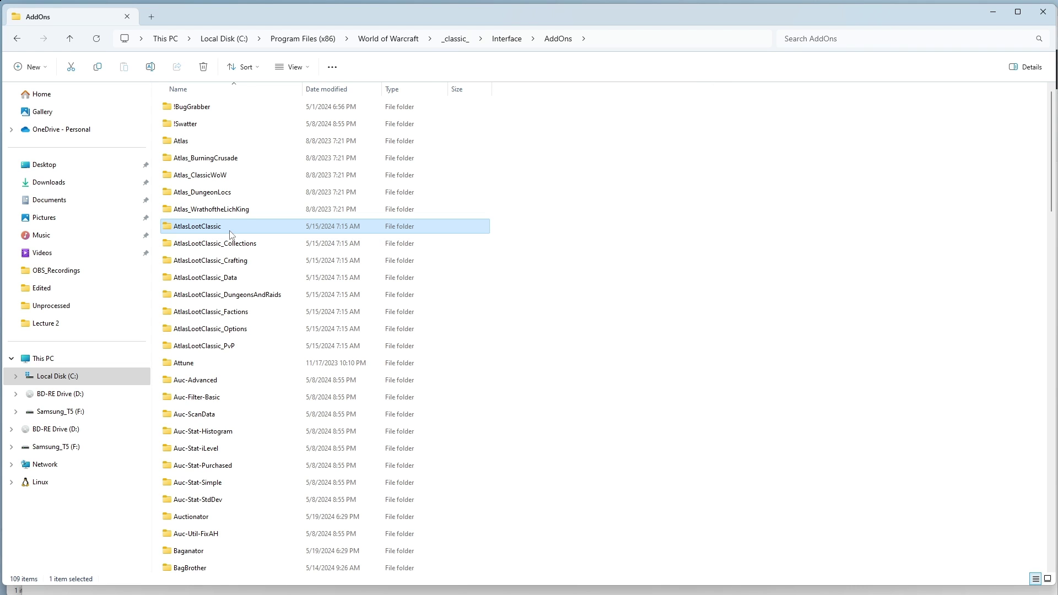
left_click(235, 348, "shift")
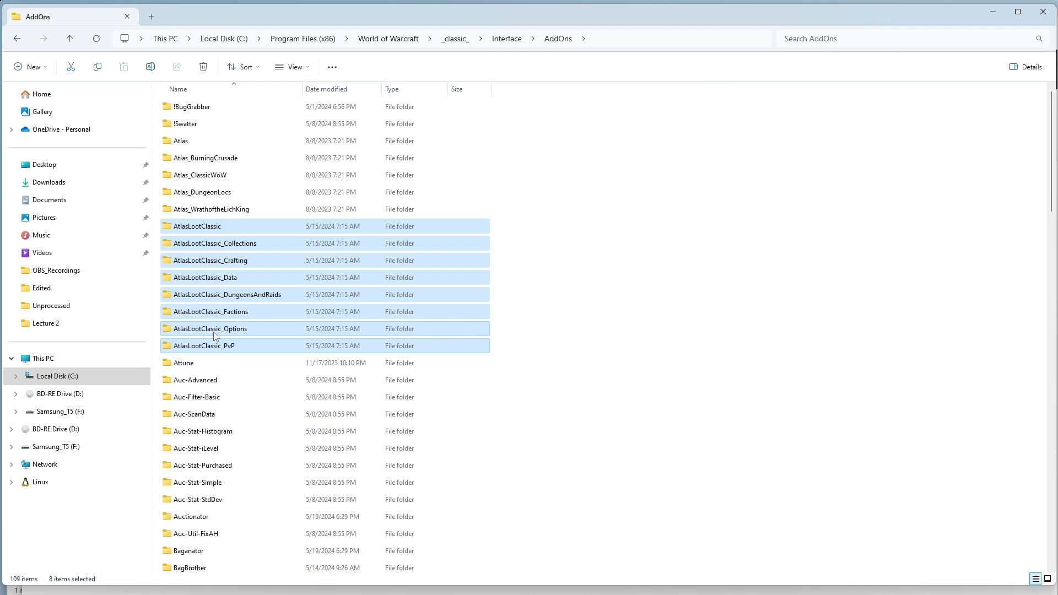
key("Delete")
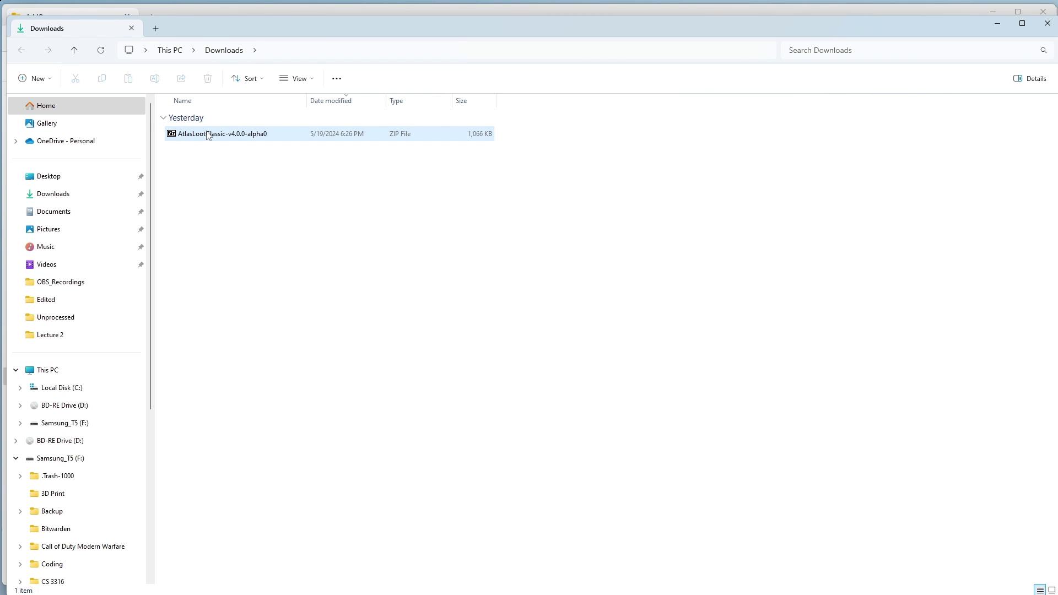
Open AtlasLootClassic-v4.0.0-alpha0.zip from Downloads in 7-Zip and move its window into view
double_click(208, 135)
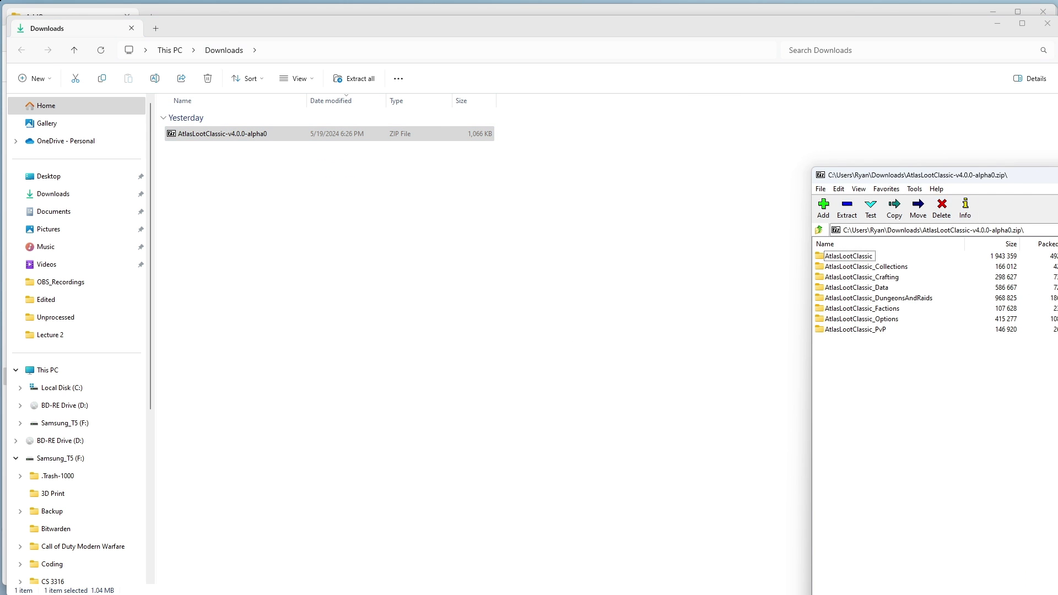
left_click_drag(1055, 179, 457, 212)
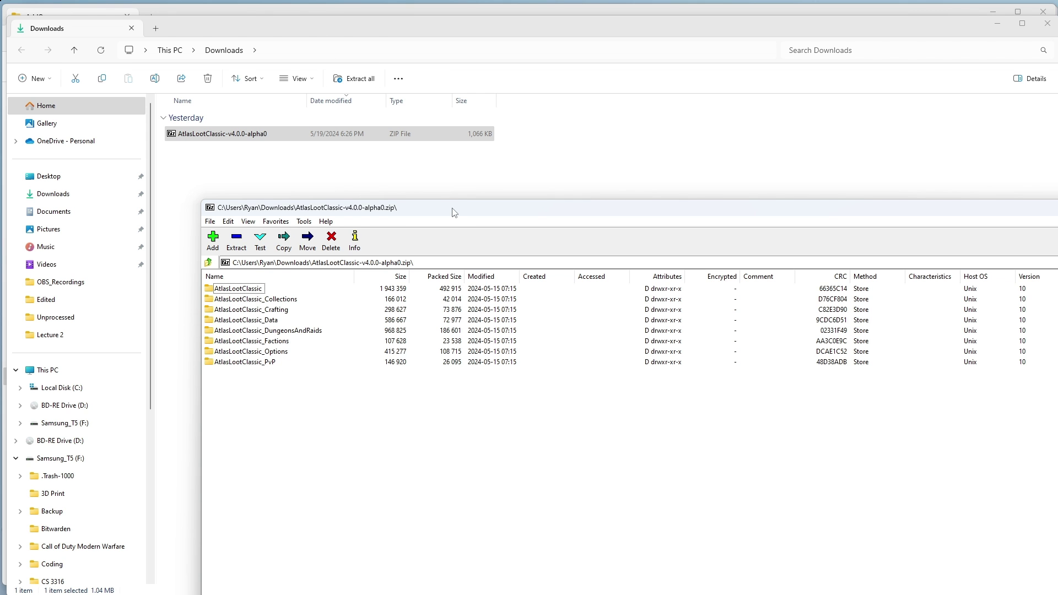
left_click_drag(451, 210, 477, 257)
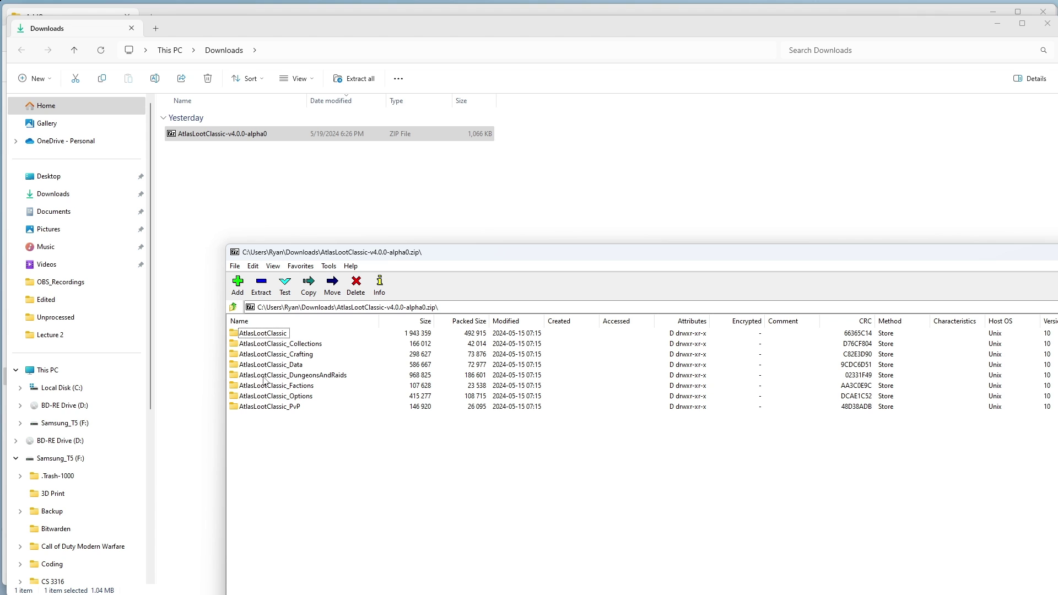
Place 7-Zip over the AddOns window and drag all eight archive folders into AddOns
left_click(299, 17)
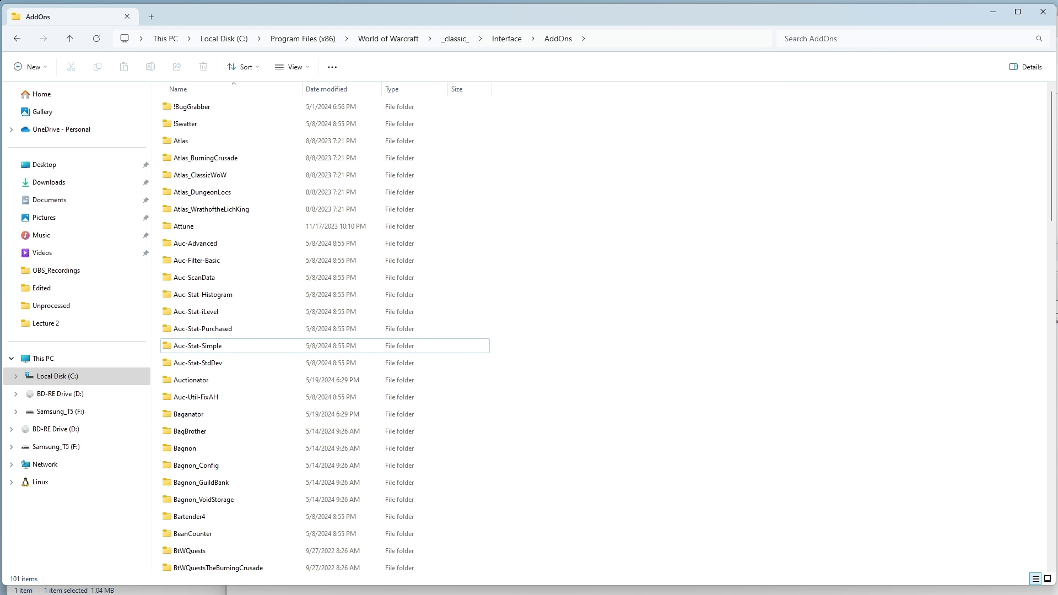
left_click(648, 585)
left_click_drag(492, 247, 700, 122)
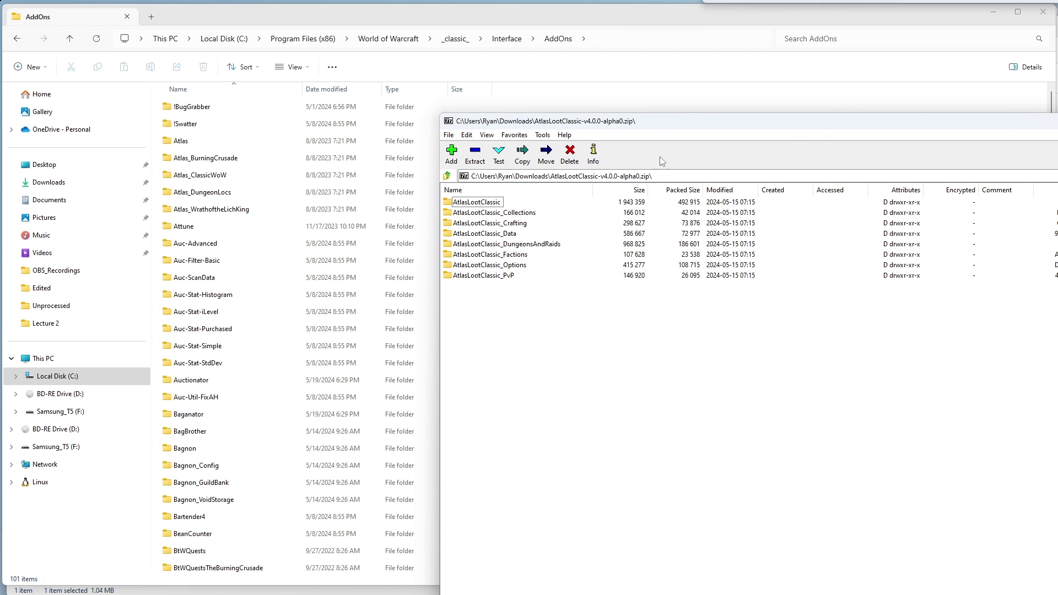
left_click_drag(503, 297, 160, 232)
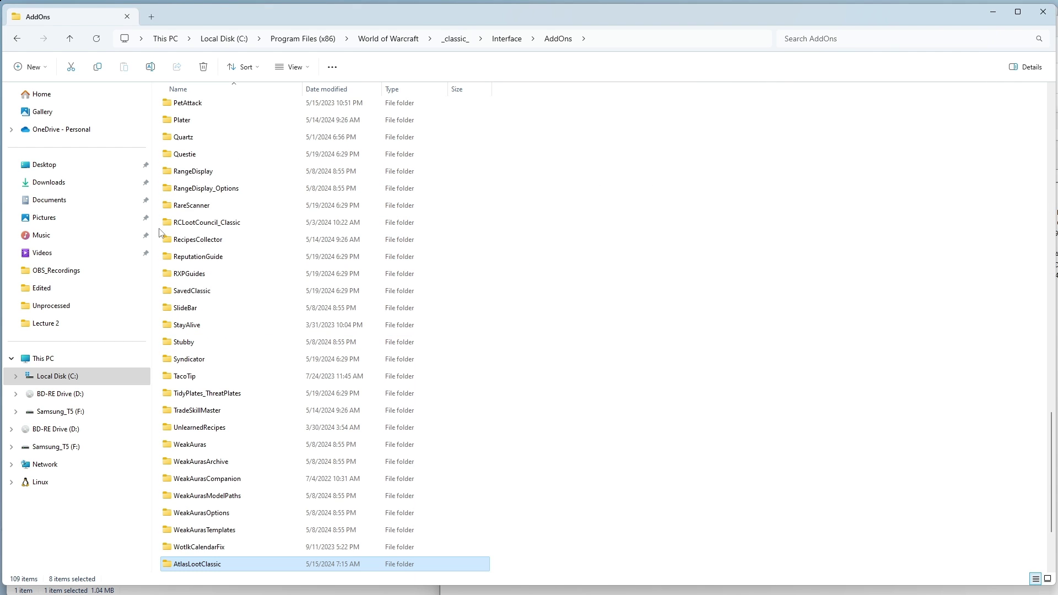
scroll(292, 410, "up", 20)
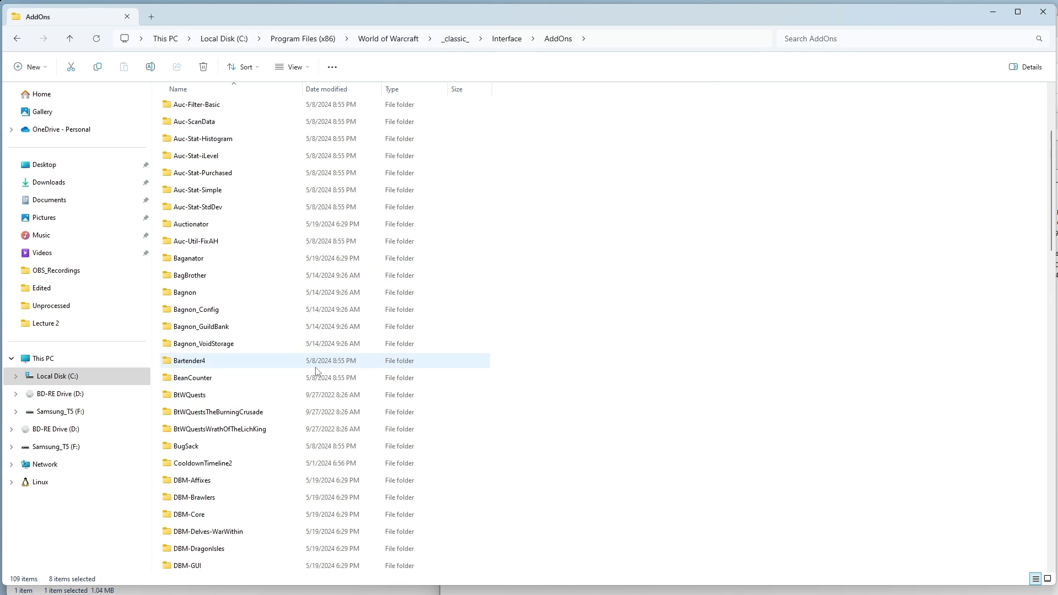
scroll(254, 286, "down", 20)
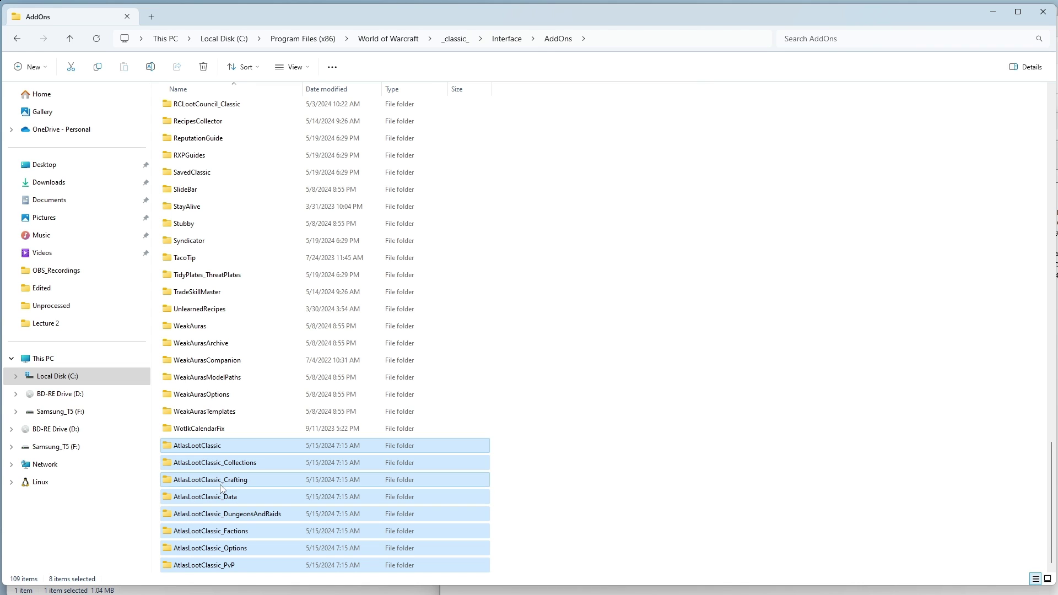
mouse_move(211, 447)
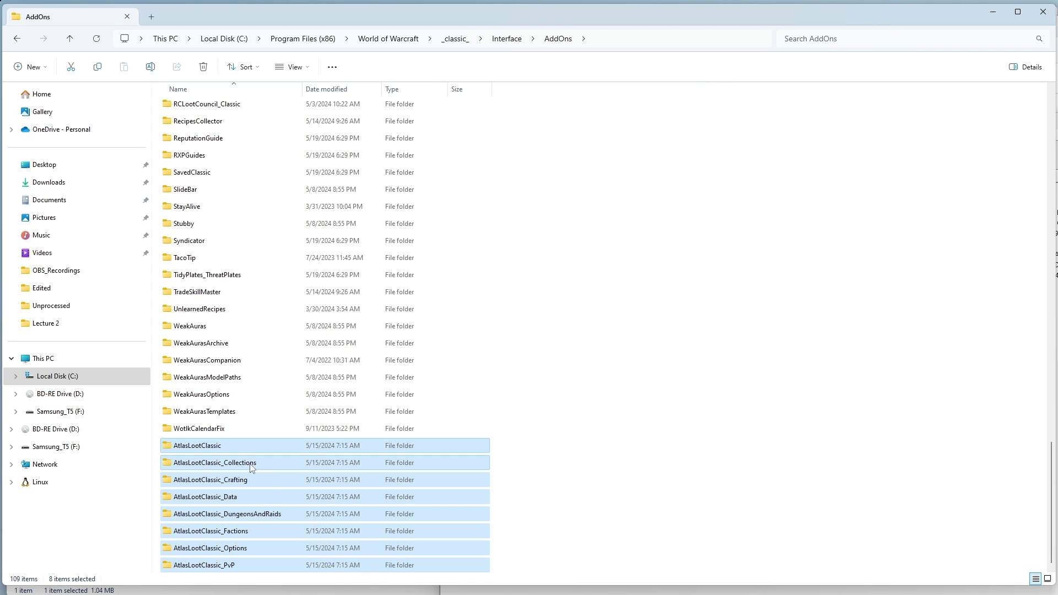
scroll(358, 331, "up", 15)
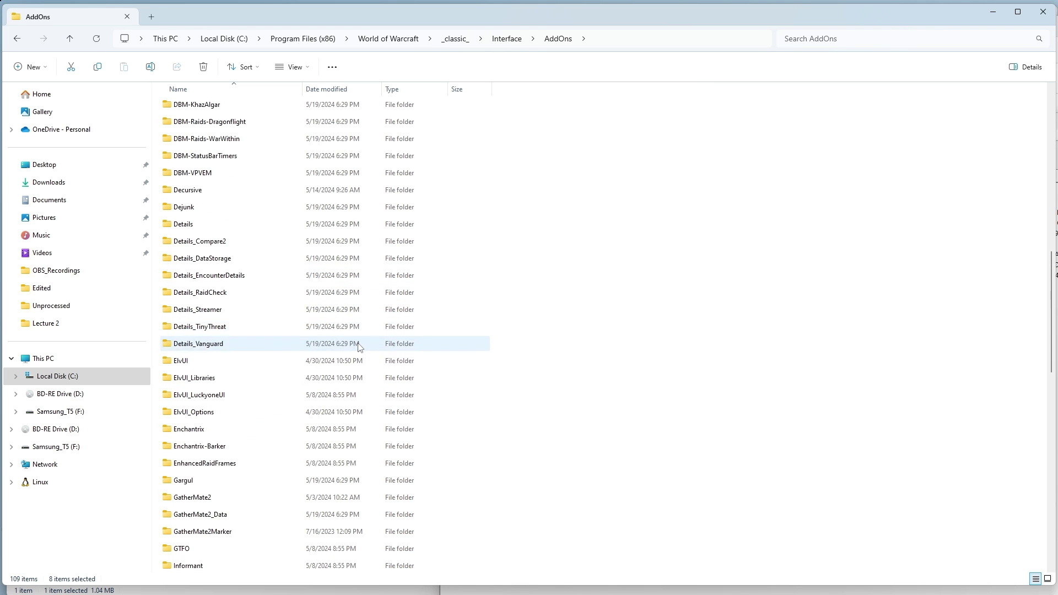
scroll(375, 331, "up", 10)
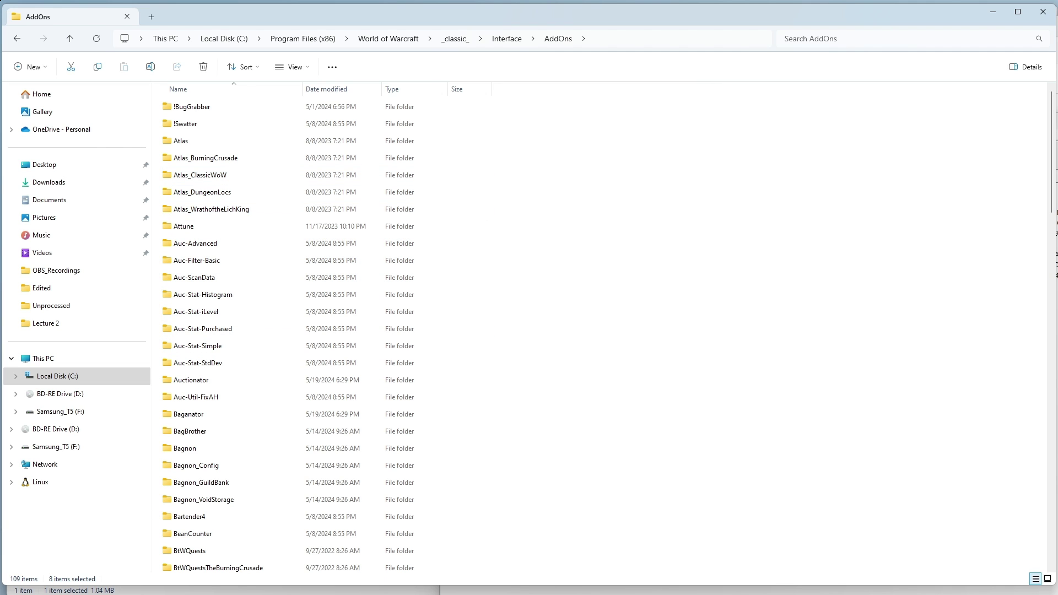
Return to the browser and box-select the eight folders in the 7-Zip archive window
key("alt+Tab")
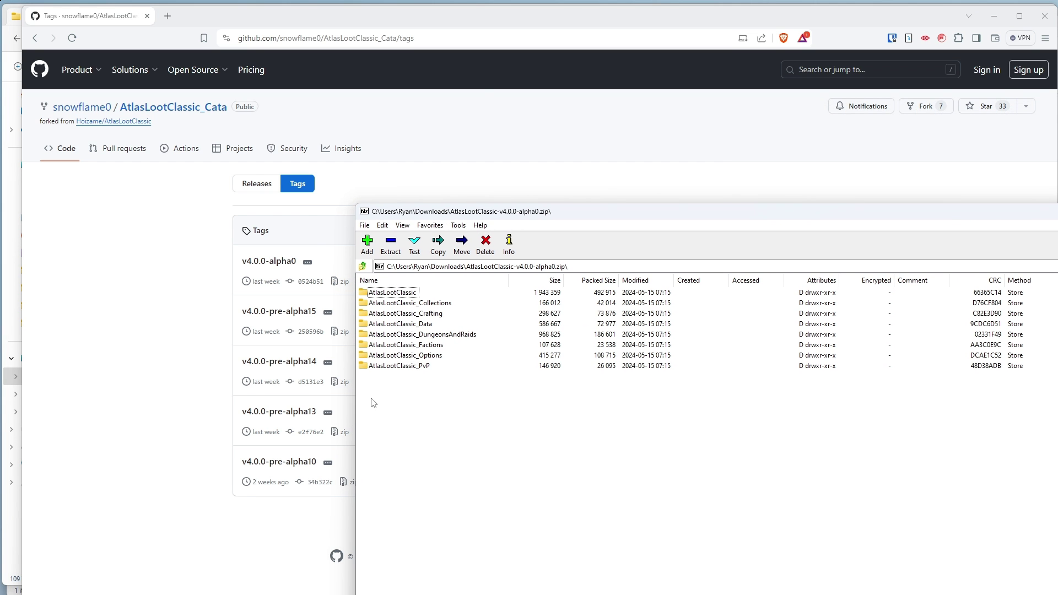
left_click_drag(469, 423, 377, 296)
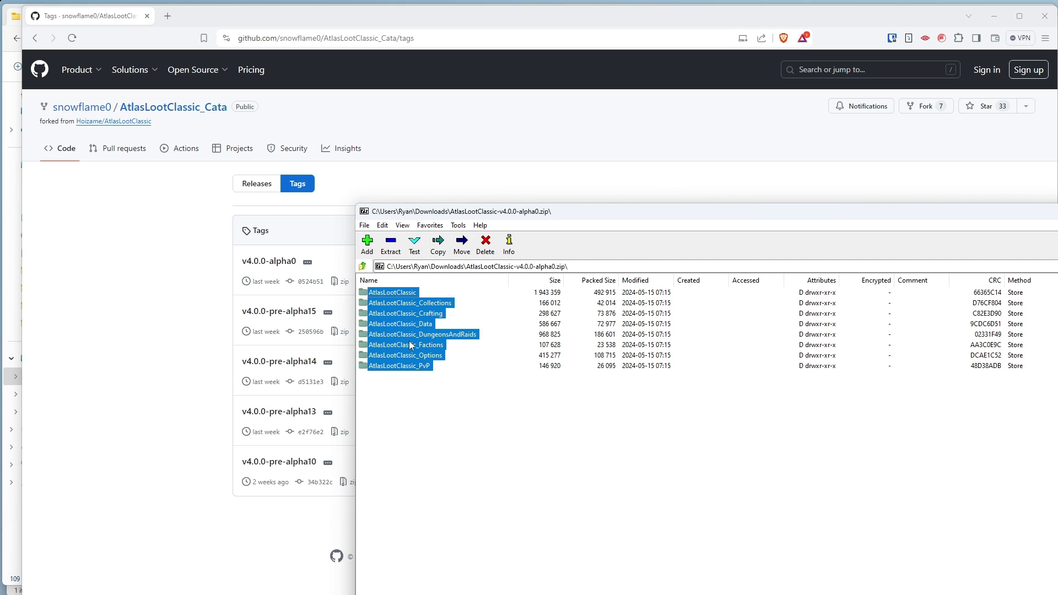